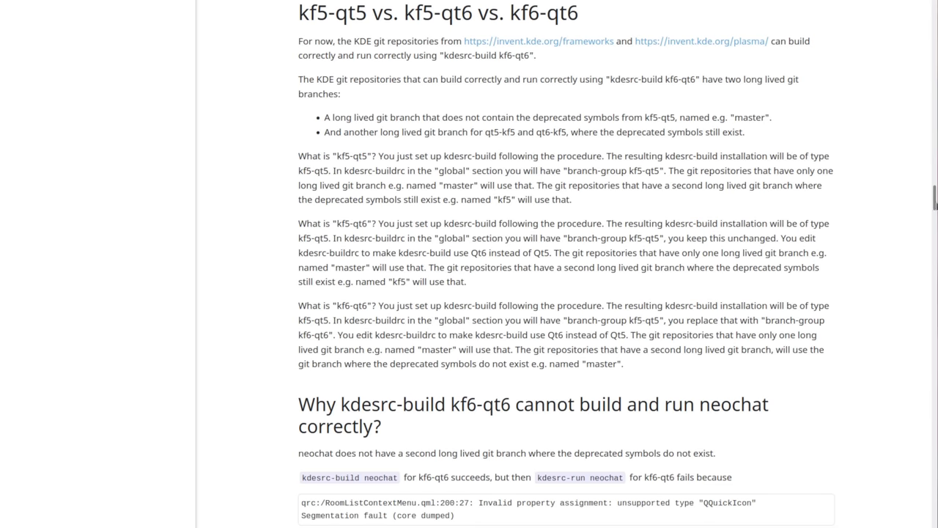
# Step: Scroll the wiki down to the 'kdesrc-build, Qt6 and KDE Frameworks 6' section and its kdesrc-buildrc block
pyautogui.scroll(-10, 932, 248)
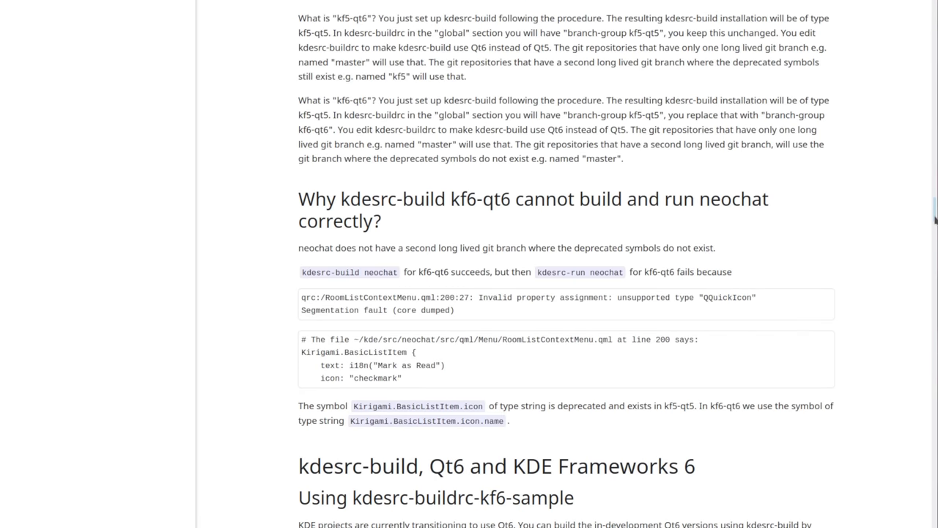
pyautogui.scroll(-5, 926, 272)
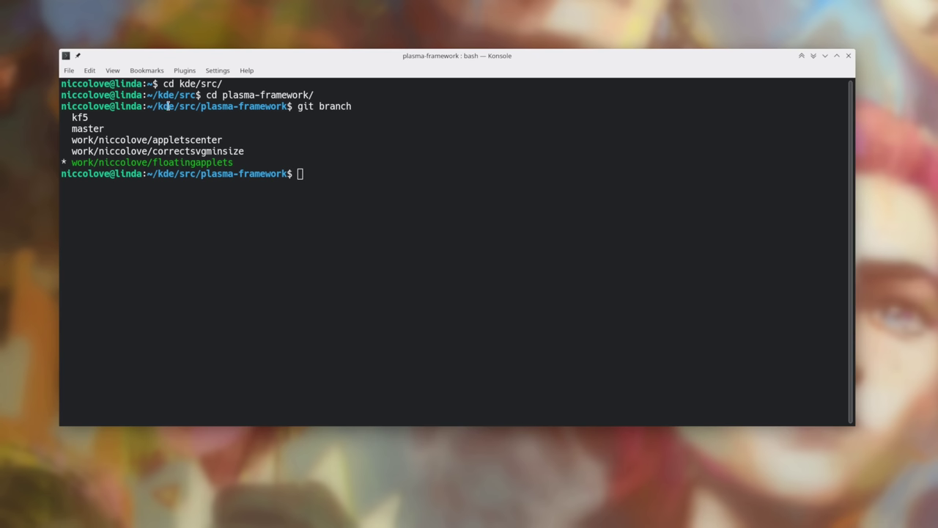
pyautogui.click(169, 103)
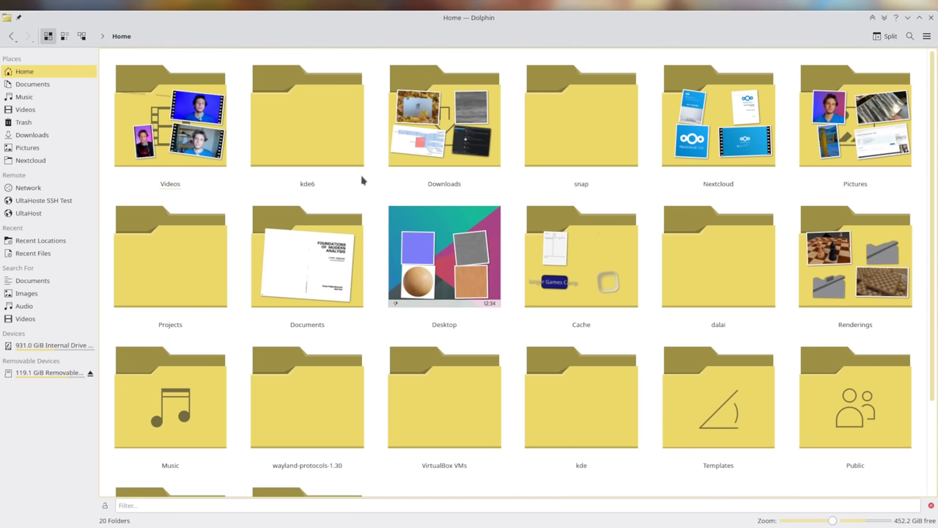
# Step: Open ~/kde6 in Dolphin to reveal its build, src and usr folders
pyautogui.click(340, 160)
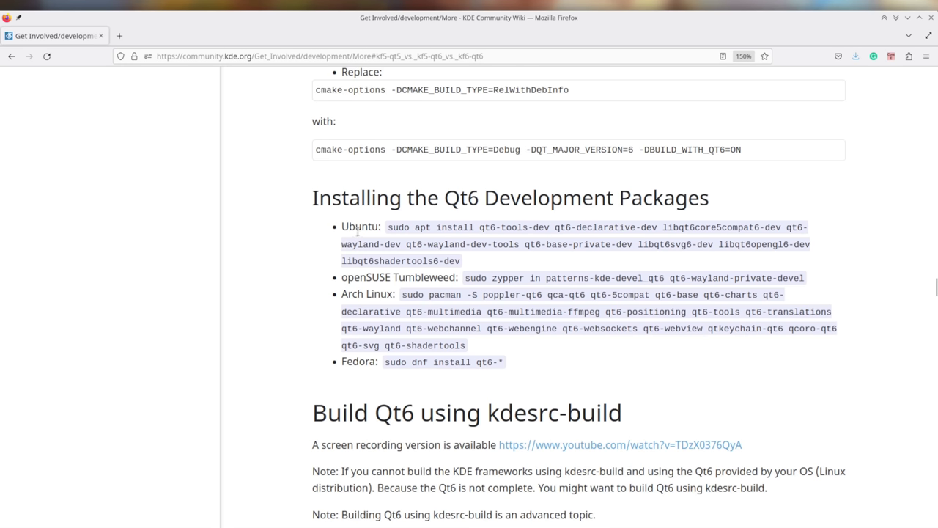
pyautogui.doubleClick(358, 228)
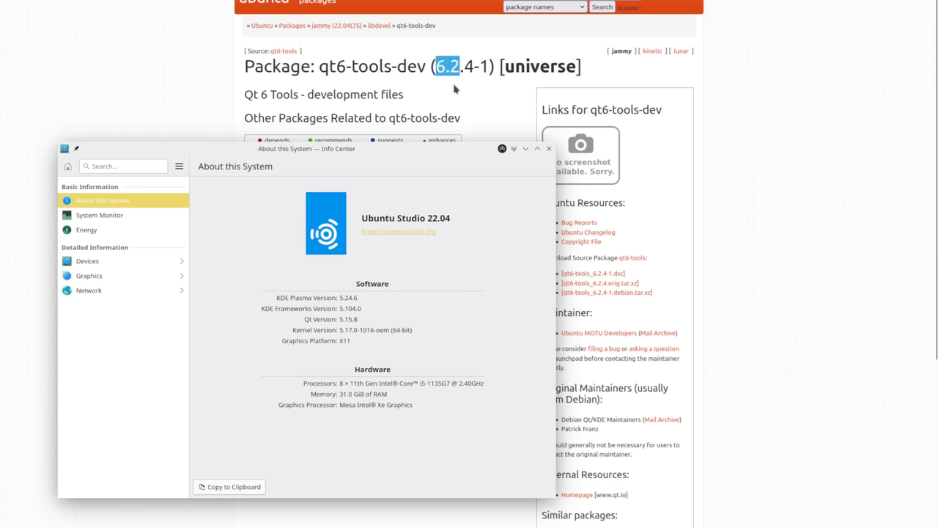
# Step: Move the Info Center window over the left part of the qt6-tools-dev package page
pyautogui.moveTo(417, 159); pyautogui.dragTo(432, 132)
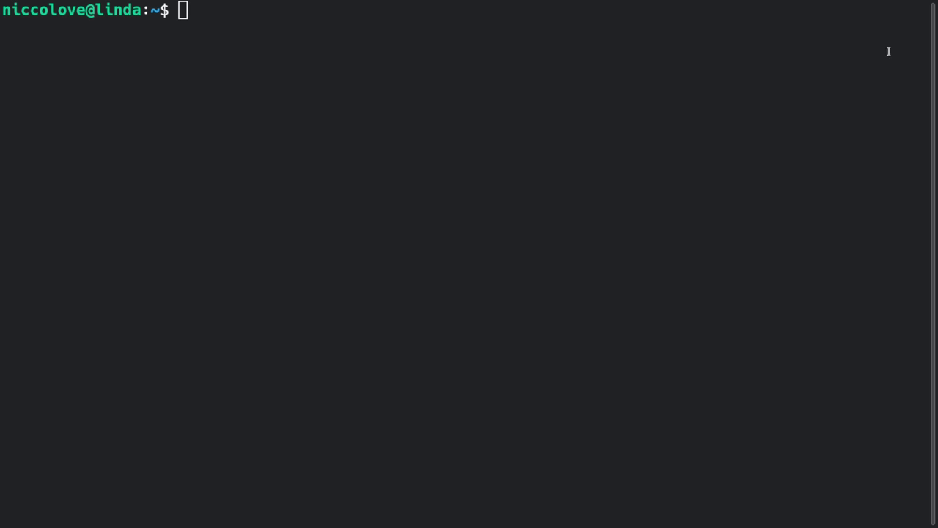
pyautogui.moveTo(205, 103); pyautogui.dragTo(201, 90)
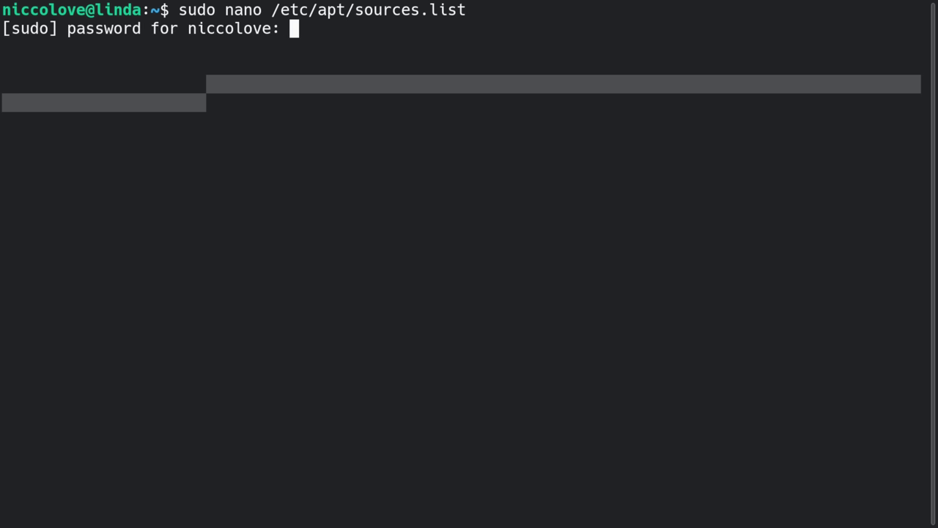
# Step: Open /etc/apt/sources.list in nano with sudo and jump to the end of the file
pyautogui.press('Return')
pyautogui.press('pagedown')
pyautogui.press('pagedown')
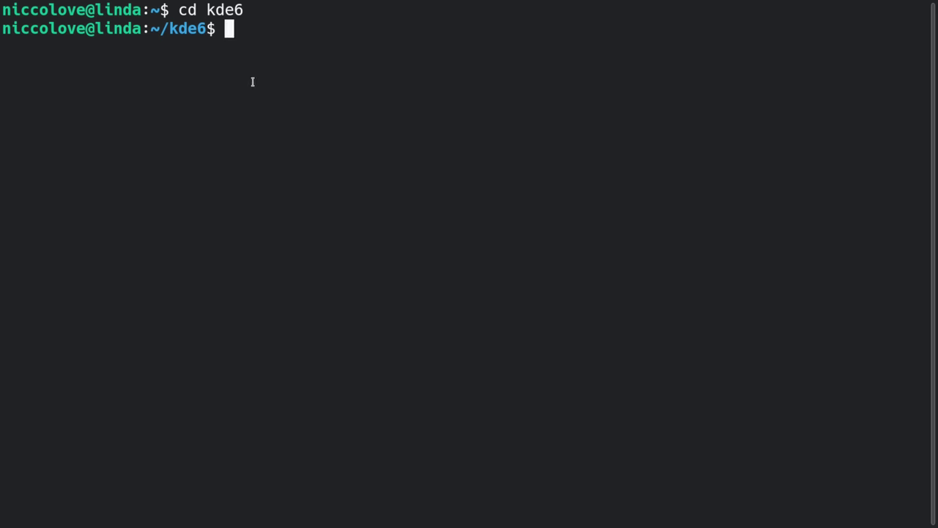
# Step: Paste the full kdesrc-build command at the terminal prompt
pyautogui.write('kdesrc-build --rc-file=kdesrc-buildrc-6  plasma-desktop --include-dependencies')
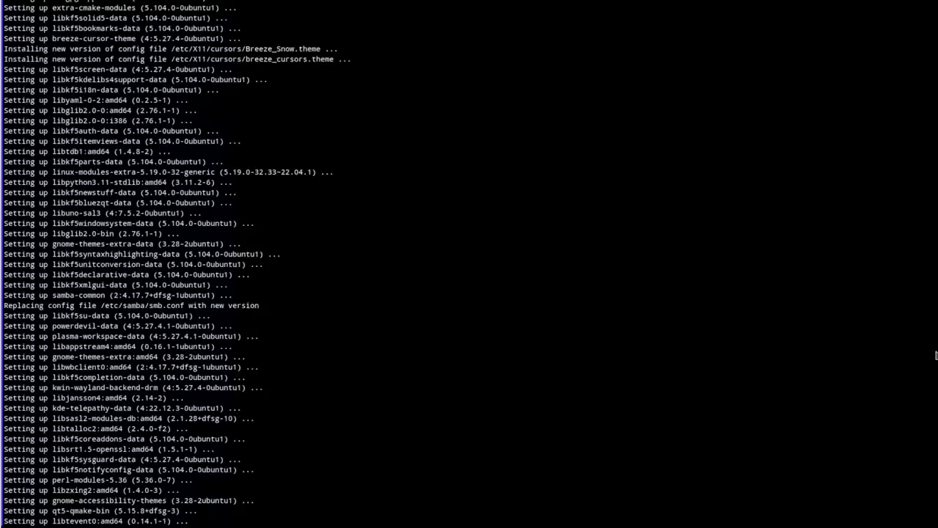
# Step: Scroll back to the apt upgrade output and select the 'dpkg-deb: error: paste subprocess was killed' line
pyautogui.scroll(-20, 936, 423)
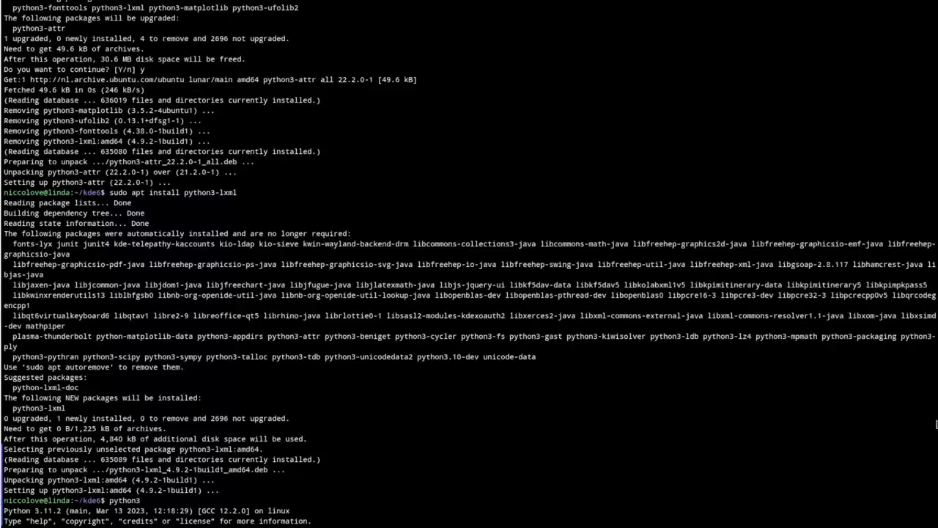
pyautogui.scroll(20, 936, 422)
pyautogui.scroll(10, 469, 264)
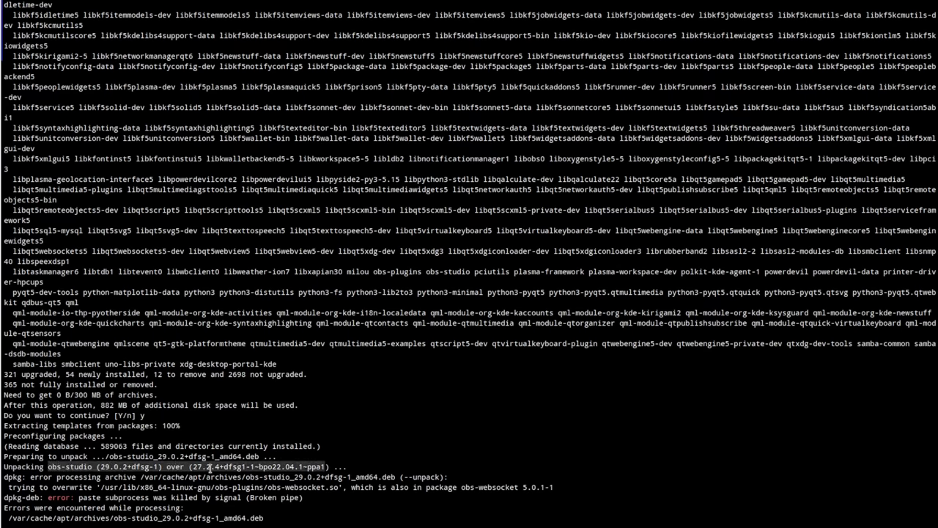
pyautogui.moveTo(5, 498); pyautogui.dragTo(194, 498)
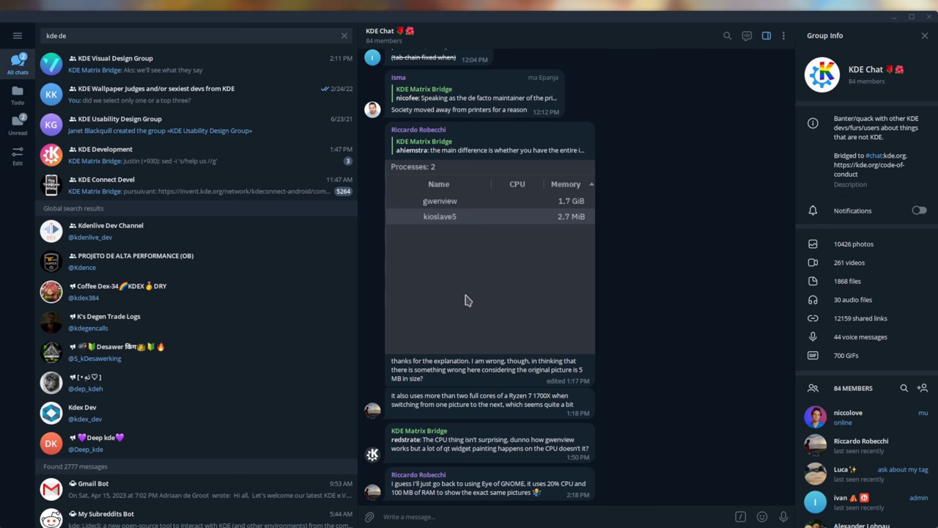
# Step: Open the KDE Development group chat and scroll up through its history
pyautogui.click(299, 161)
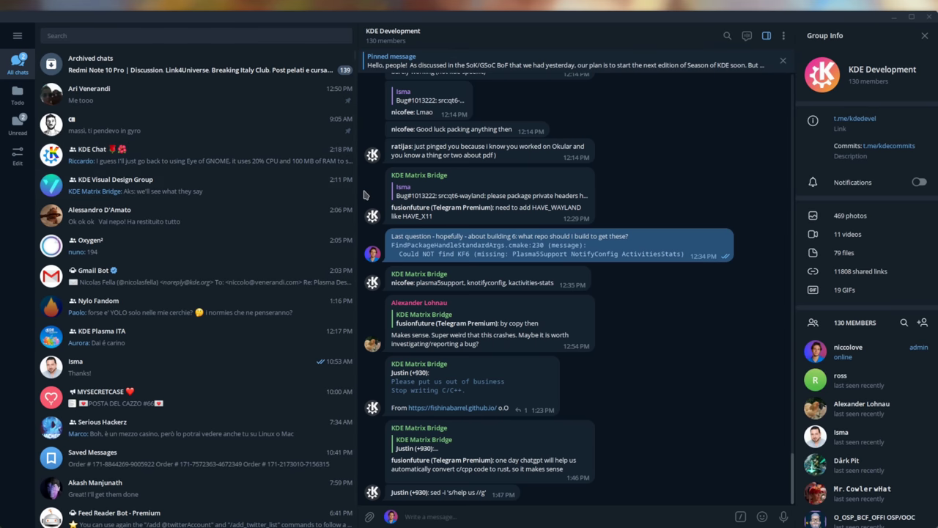
pyautogui.scroll(10, 792, 476)
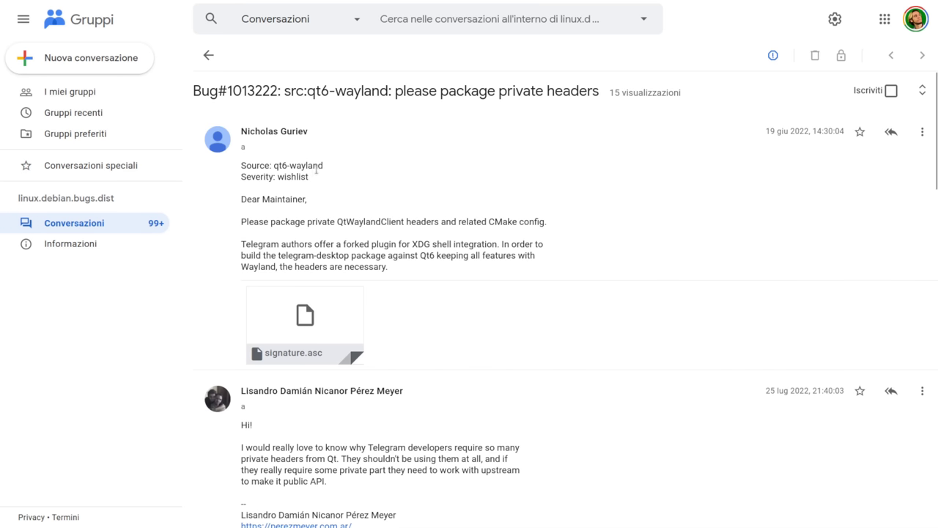
pyautogui.moveTo(273, 166); pyautogui.dragTo(285, 167)
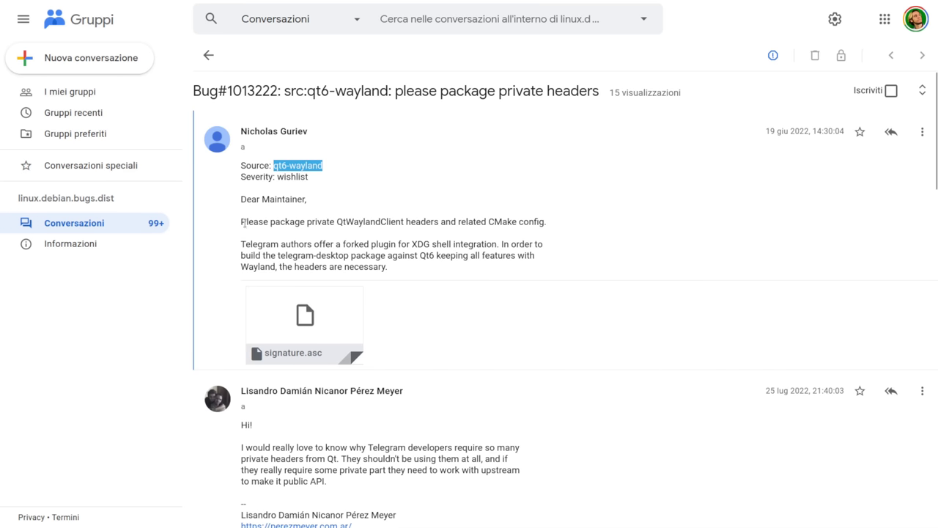
pyautogui.scroll(-3, 911, 137)
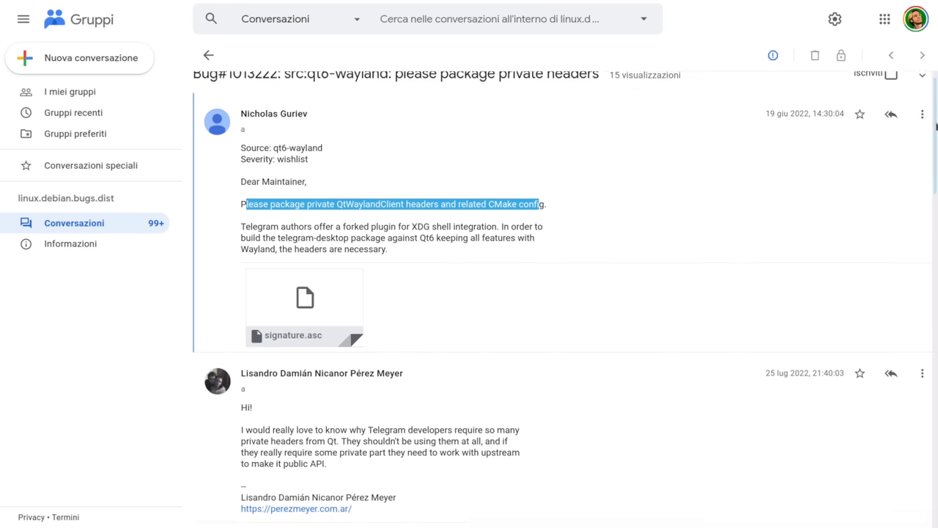
pyautogui.keyDown('shift'); pyautogui.click(244, 246); pyautogui.keyUp('shift')
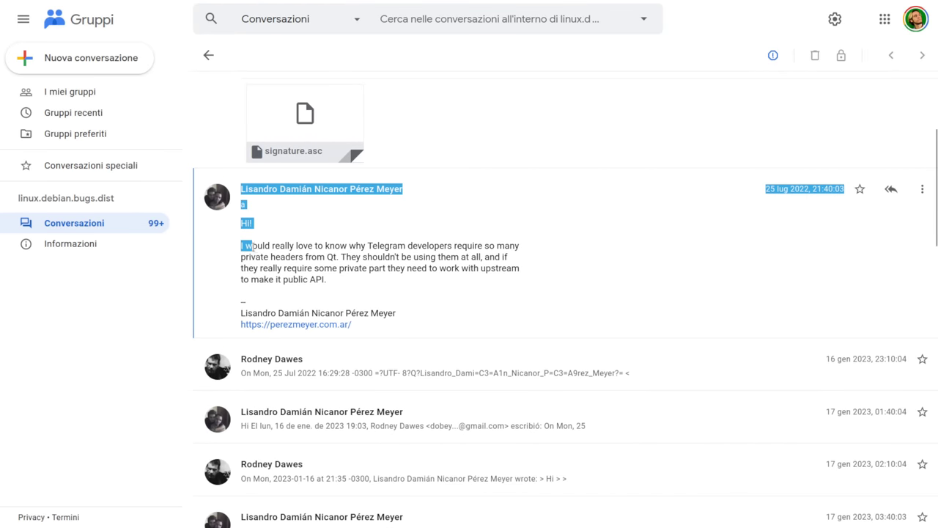
pyautogui.click(387, 249)
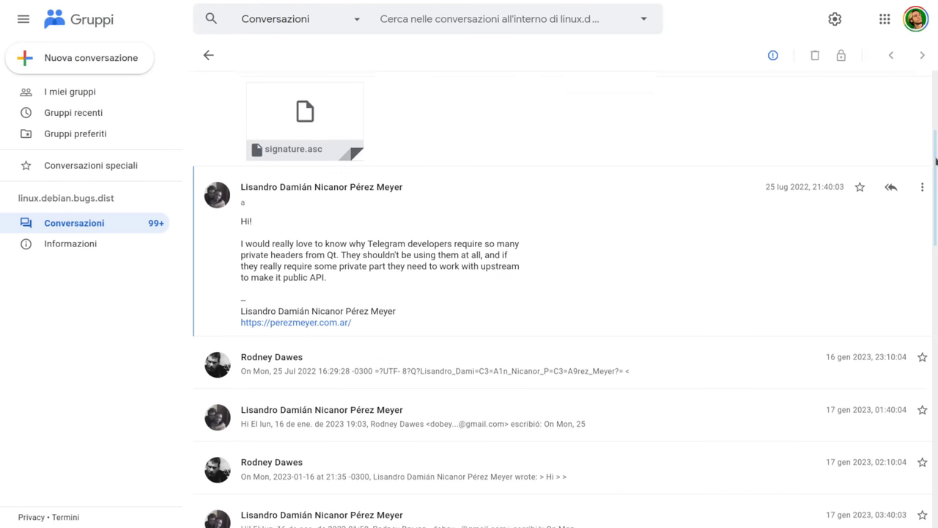
pyautogui.scroll(-10, 918, 364)
pyautogui.scroll(-4, 916, 364)
pyautogui.moveTo(250, 343); pyautogui.dragTo(275, 344)
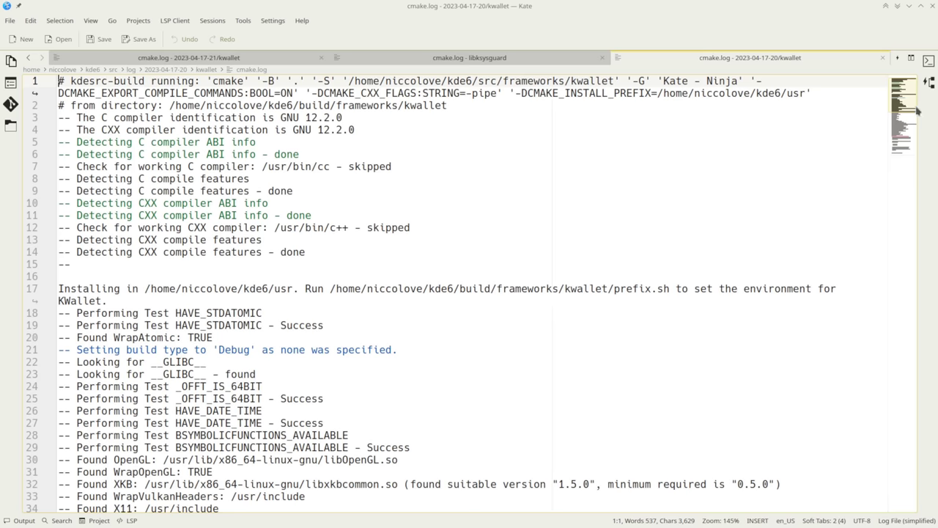
# Step: In the kwallet CMake log, select Qca on the missing Qca-qt6Config.cmake line and enlarge the text
pyautogui.scroll(-5, 905, 114)
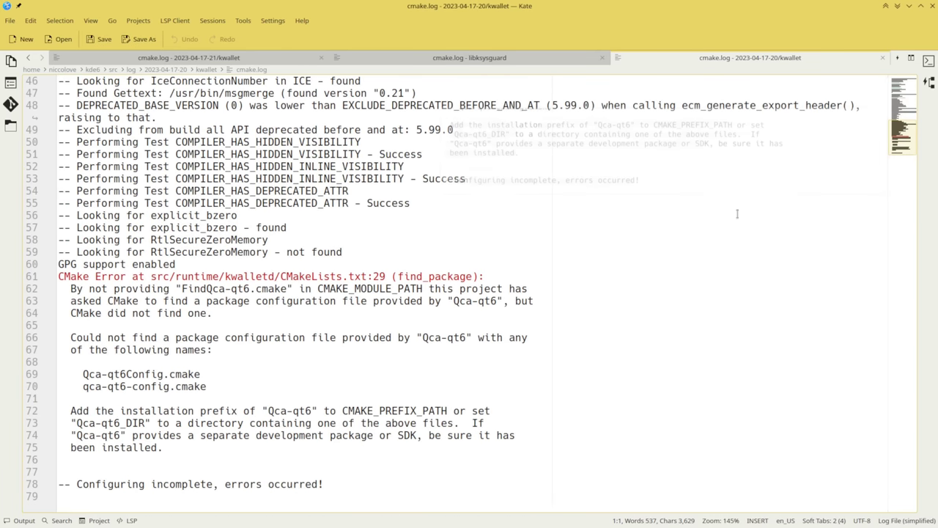
pyautogui.moveTo(83, 374); pyautogui.dragTo(200, 373)
pyautogui.click(200, 374)
pyautogui.scroll(1, 200, 374)
pyautogui.scroll(10, 200, 374)
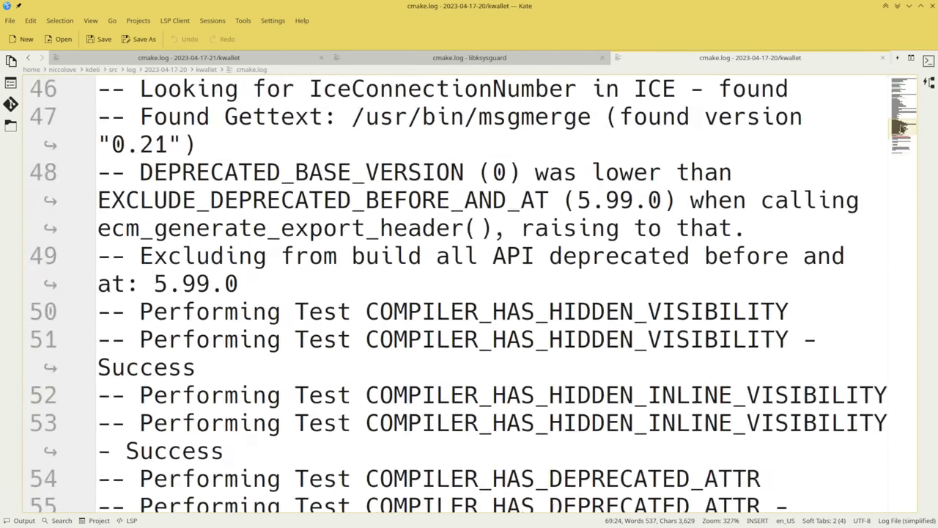
pyautogui.press('End')
pyautogui.press('Home')
pyautogui.hotkey('ctrl', 'shift', 'Right')
pyautogui.hotkey('ctrl', '+')
pyautogui.scroll(20, 470, 293)
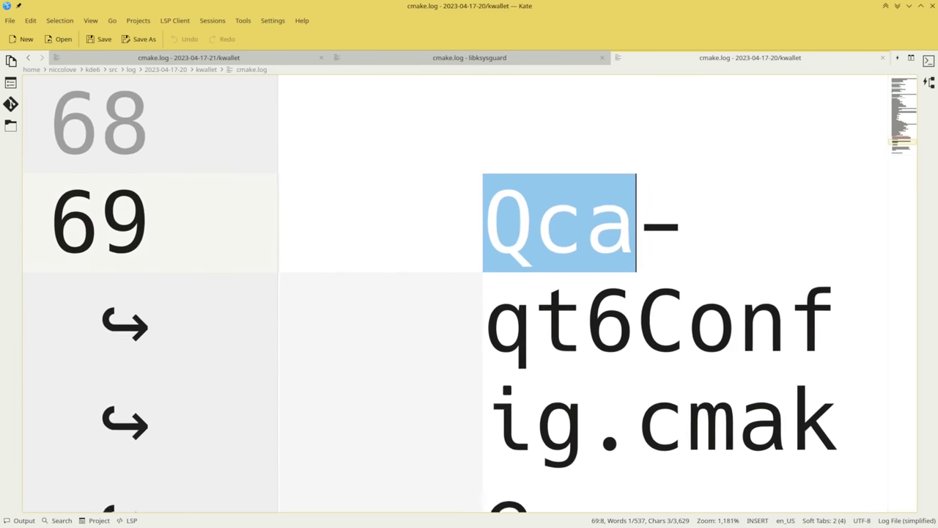
pyautogui.scroll(2, 469, 293)
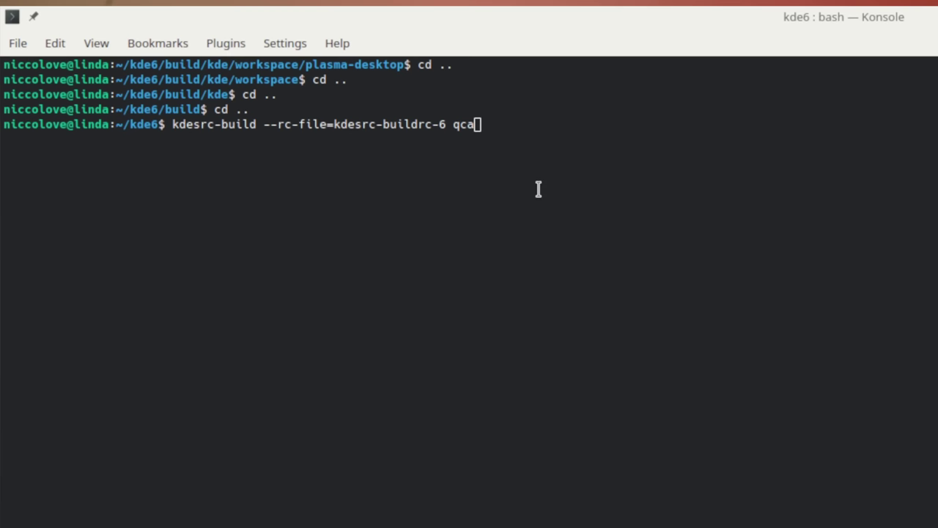
# Step: Run the qca build in Konsole and type a comment that it worked until 5 minutes ago
pyautogui.click(538, 189)
pyautogui.press('Return')
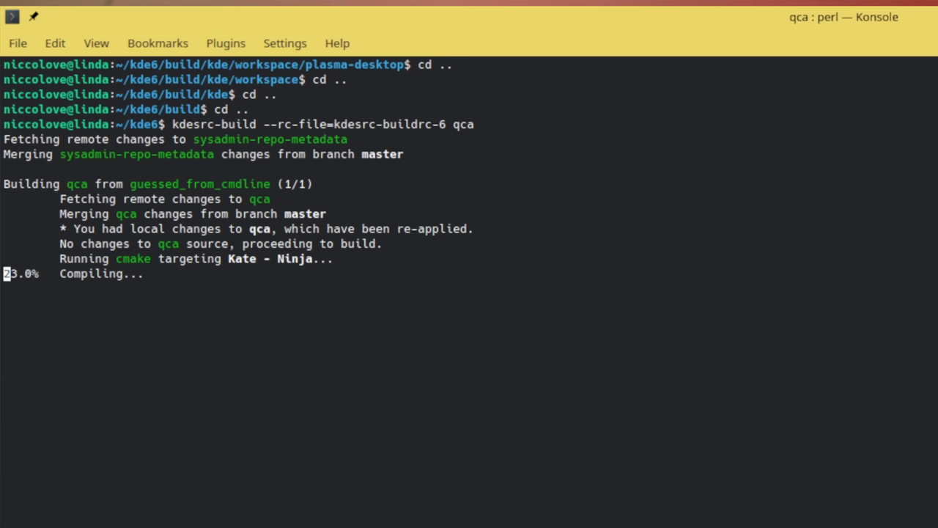
pyautogui.write('# Ok look, it was working until 5 minutes ago ...')
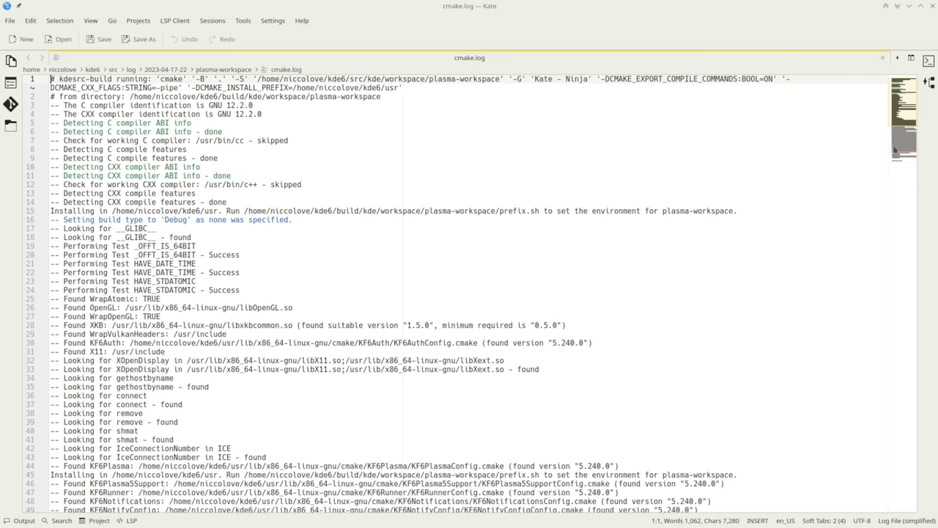
# Step: Scroll the plasma-workspace cmake.log to its end, zoom in, and select Wallet in the KF6 Wallet error
pyautogui.moveTo(894, 150); pyautogui.dragTo(895, 217)
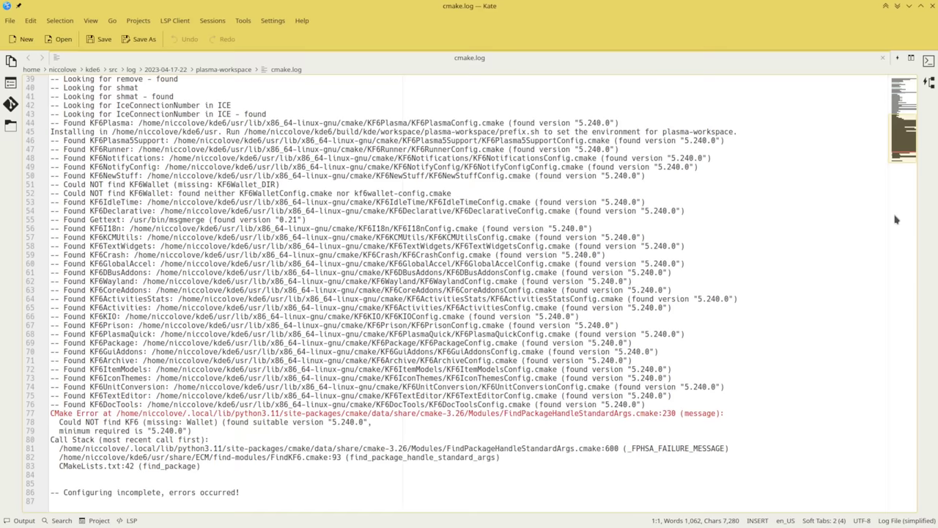
pyautogui.click(199, 422)
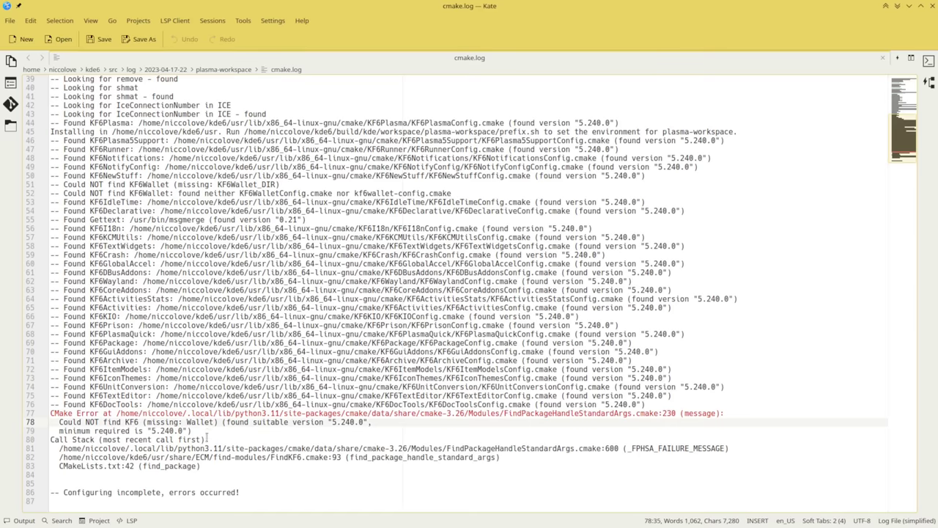
pyautogui.hotkey('ctrl', '+')
pyautogui.hotkey('ctrl', '+')
pyautogui.hotkey('ctrl', '+')
pyautogui.hotkey('ctrl', '+')
pyautogui.hotkey('ctrl', '+')
pyautogui.hotkey('ctrl', '+')
pyautogui.hotkey('ctrl', '+')
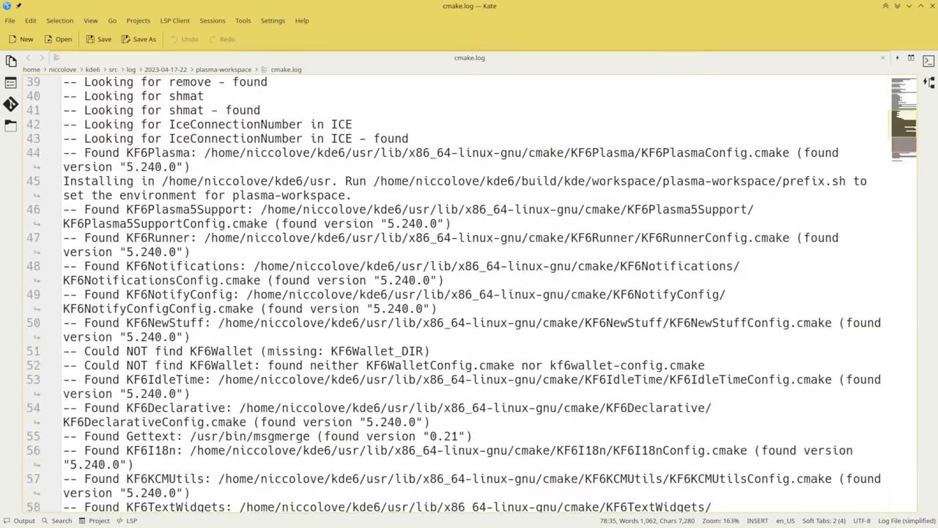
pyautogui.moveTo(902, 144); pyautogui.dragTo(895, 207)
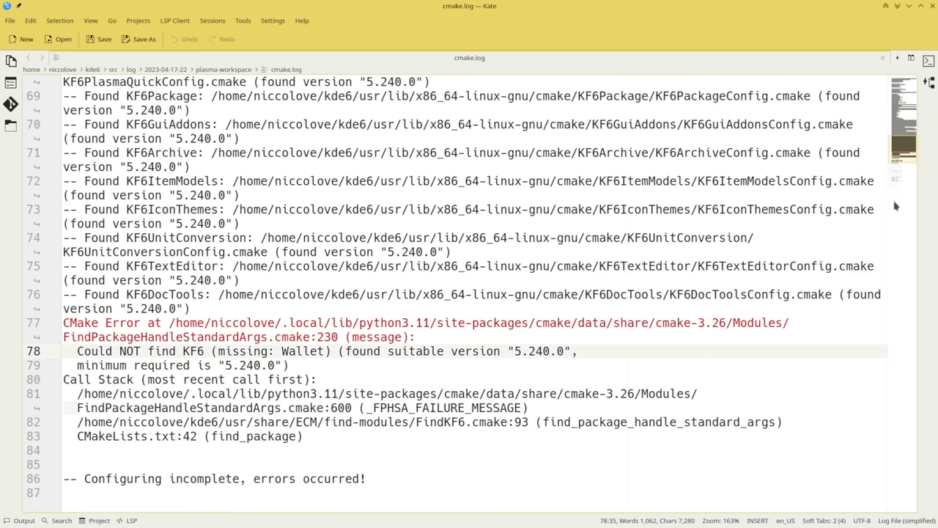
pyautogui.doubleClick(288, 351)
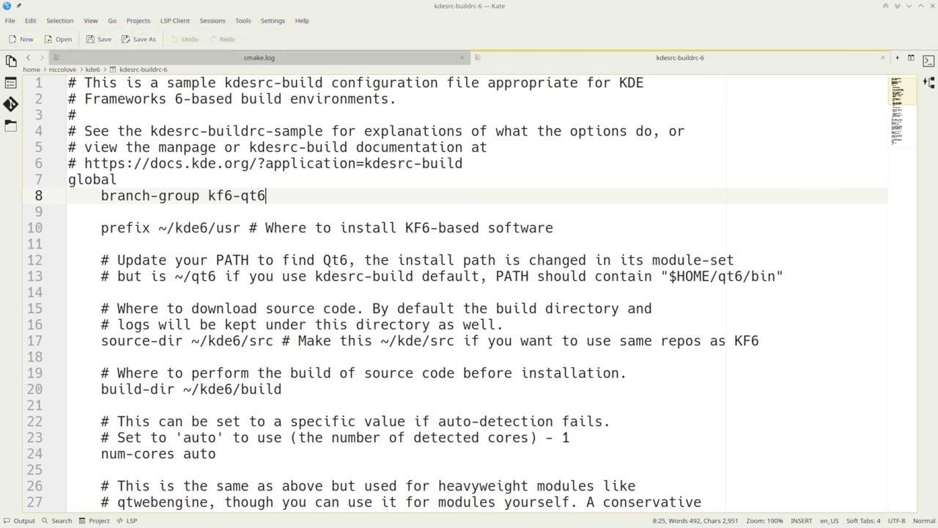
# Step: Append '!!' to the branch-group kf6-qt6 setting on line 8 of kdesrc-buildrc-6
pyautogui.moveTo(102, 195); pyautogui.dragTo(288, 200)
pyautogui.doubleClick(254, 201)
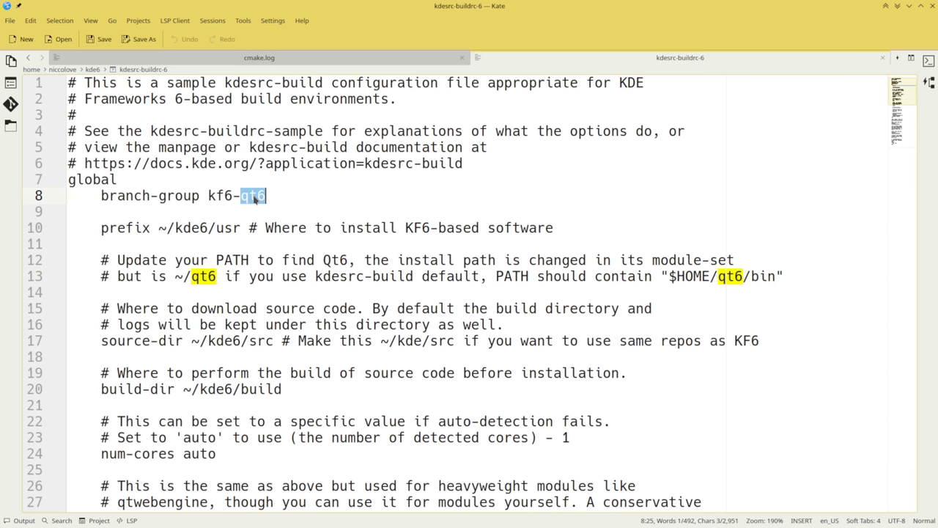
pyautogui.click(285, 201)
pyautogui.write('!!')
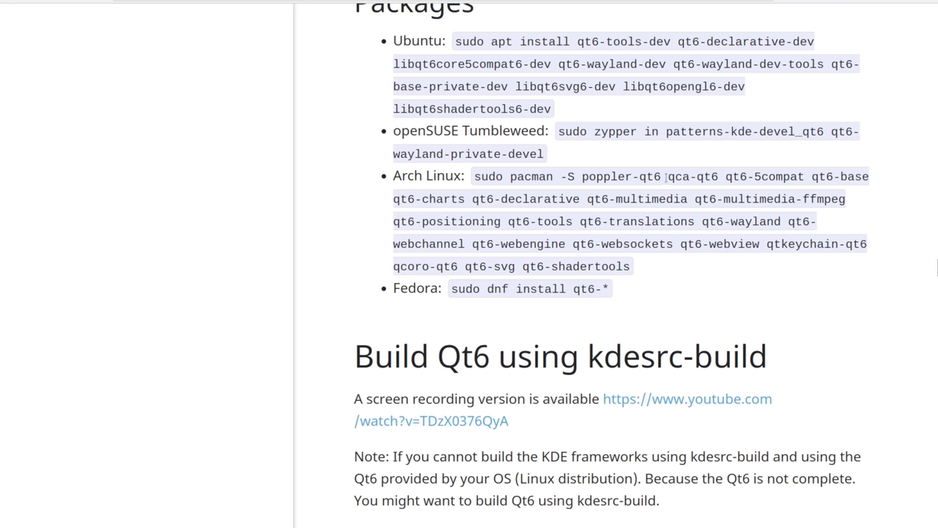
pyautogui.moveTo(683, 177); pyautogui.dragTo(712, 177)
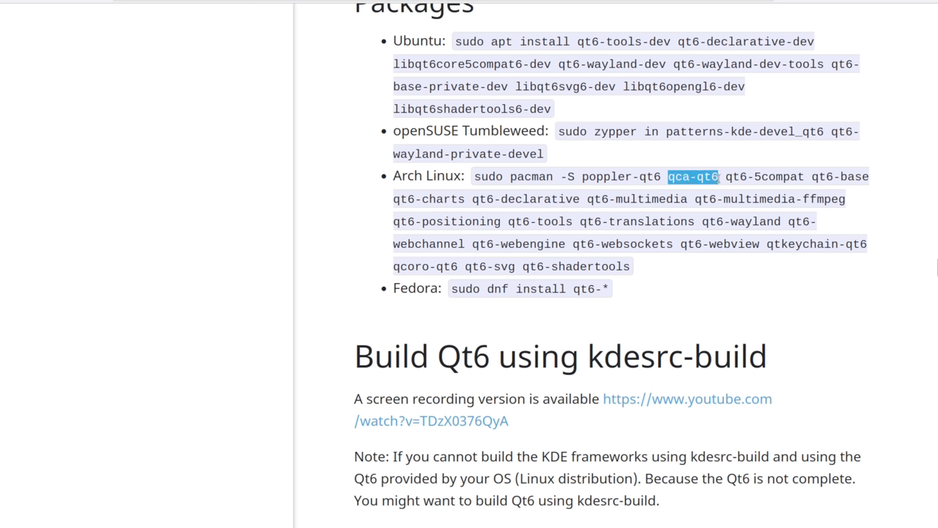
pyautogui.doubleClick(419, 177)
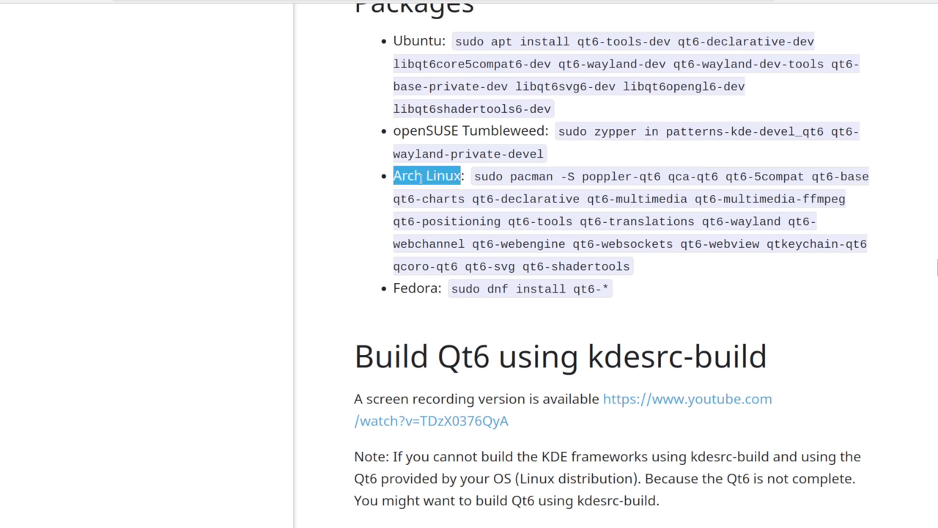
pyautogui.doubleClick(422, 42)
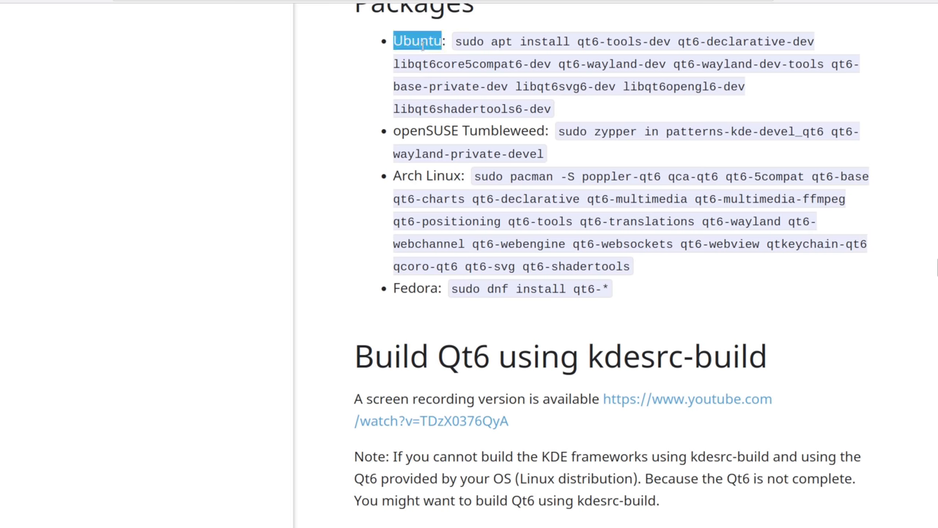